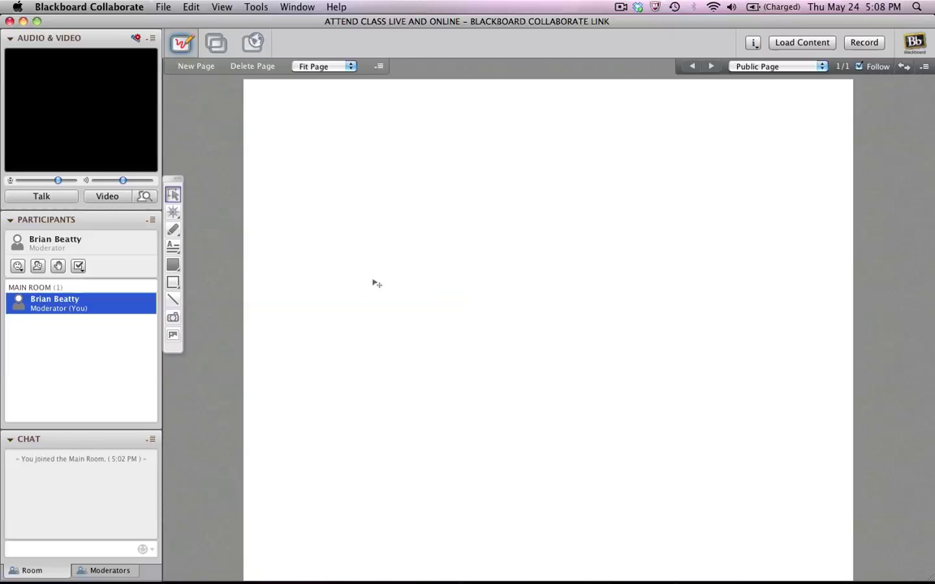
# Step: Start transmitting the webcam video and stop it again
pyautogui.click(111, 201)
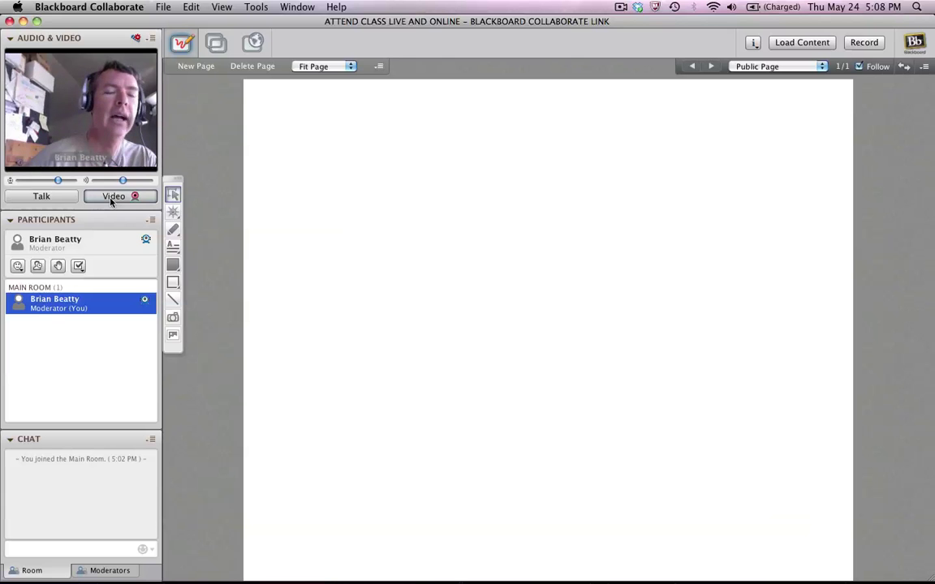
pyautogui.click(111, 198)
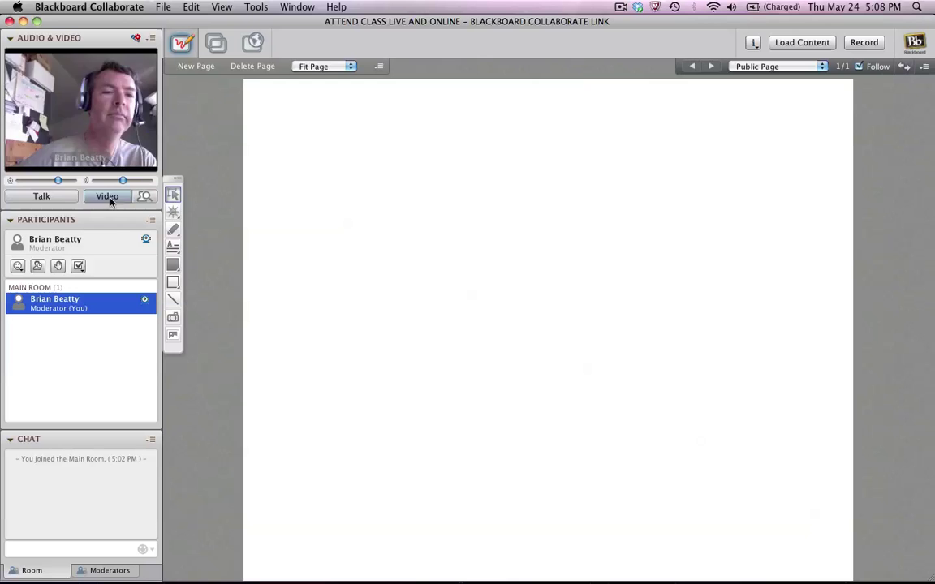
# Step: Turn on the microphone, lower its level slightly, and turn it off again
pyautogui.click(51, 198)
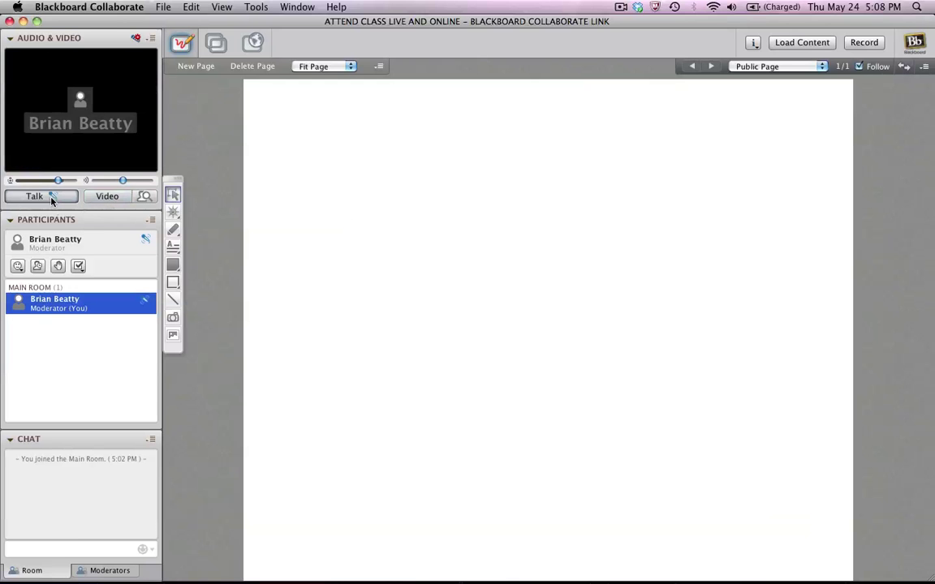
pyautogui.moveTo(57, 180)
pyautogui.mouseDown()
pyautogui.moveTo(21, 180)
pyautogui.moveTo(60, 184)
pyautogui.mouseUp()
pyautogui.click(66, 200)
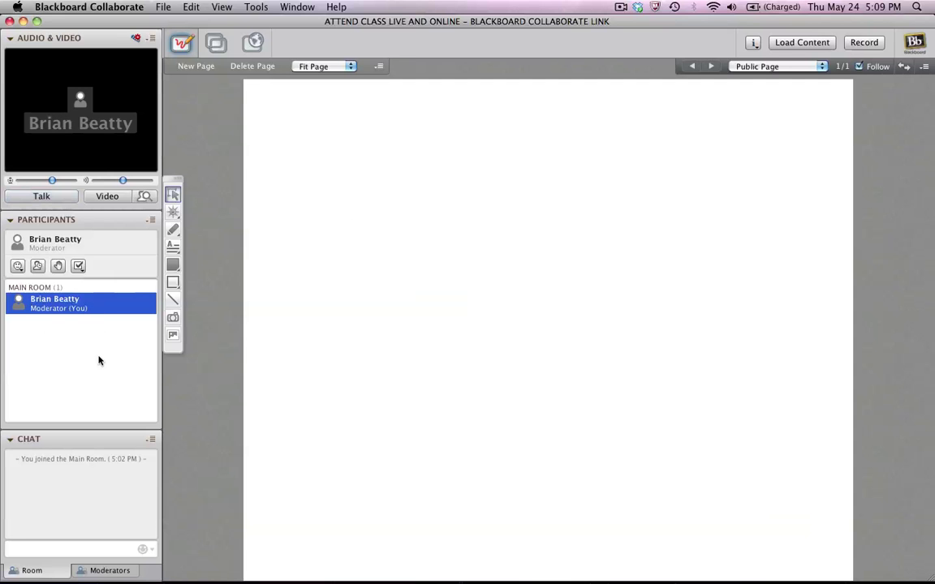
pyautogui.click(42, 198)
# Step: Show the LOL emotion in the participant status and replace it with Applause
pyautogui.click(18, 267)
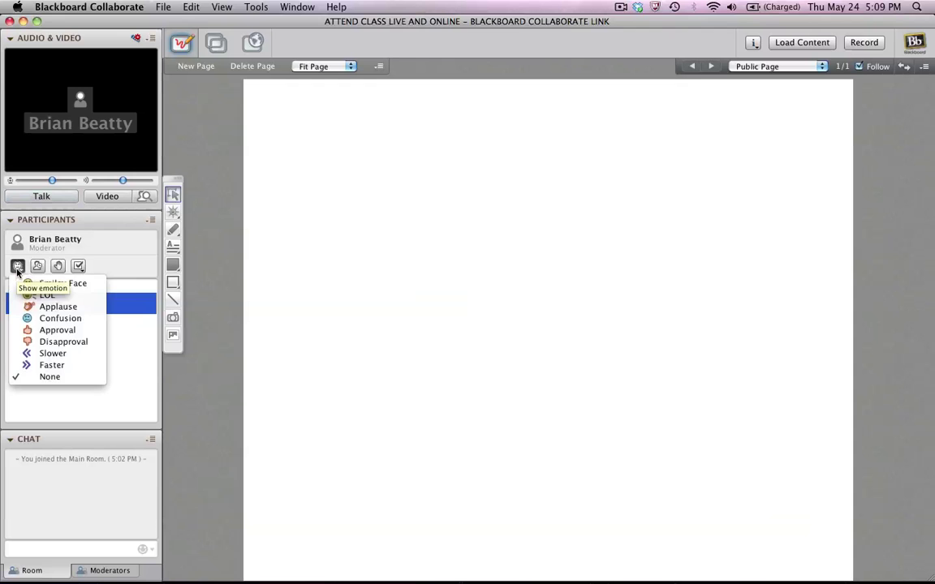
pyautogui.click(25, 296)
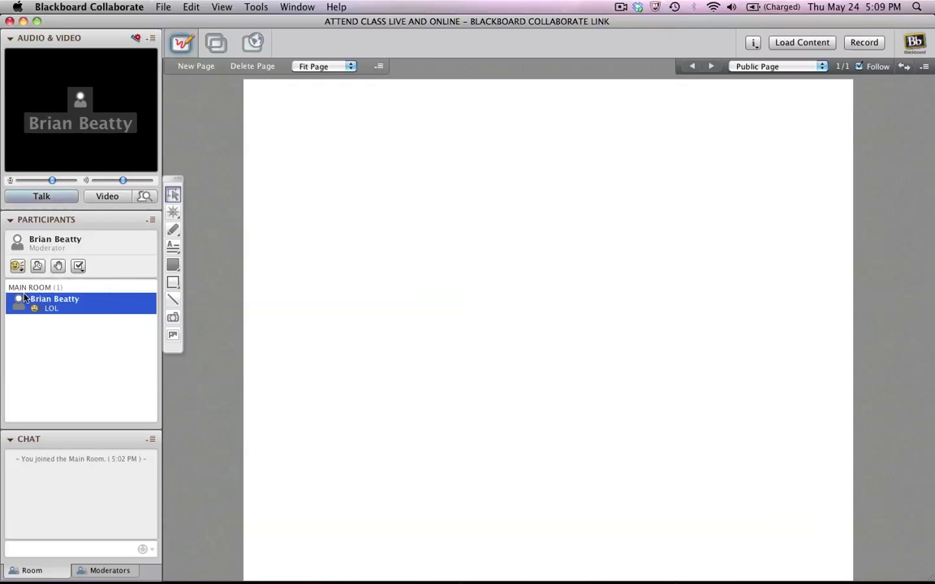
pyautogui.click(18, 268)
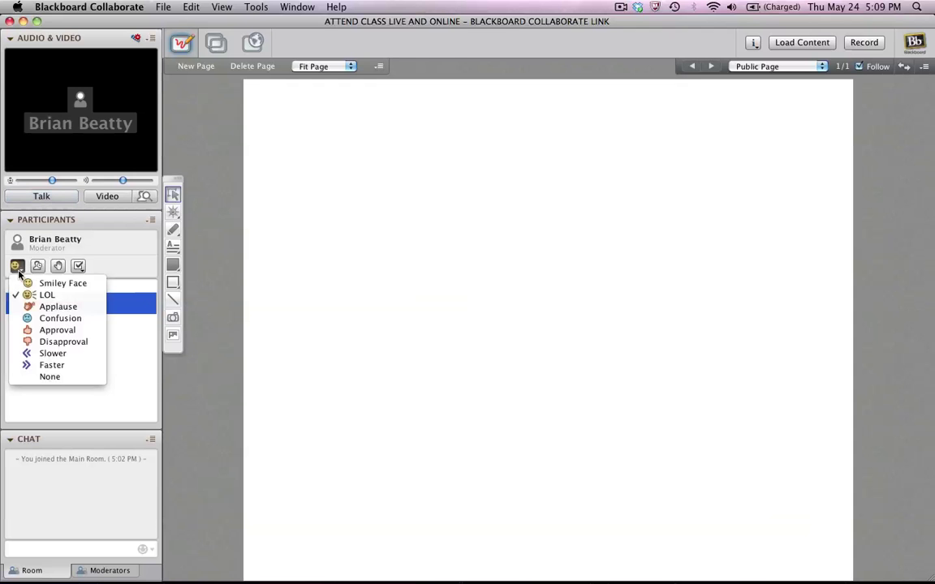
pyautogui.click(31, 307)
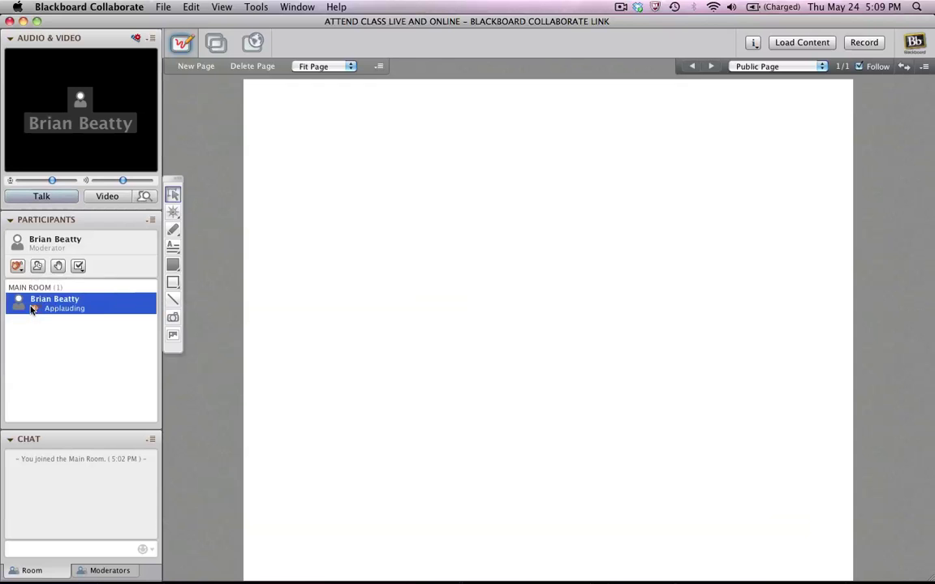
pyautogui.click(18, 266)
pyautogui.click(18, 266)
pyautogui.click(18, 266)
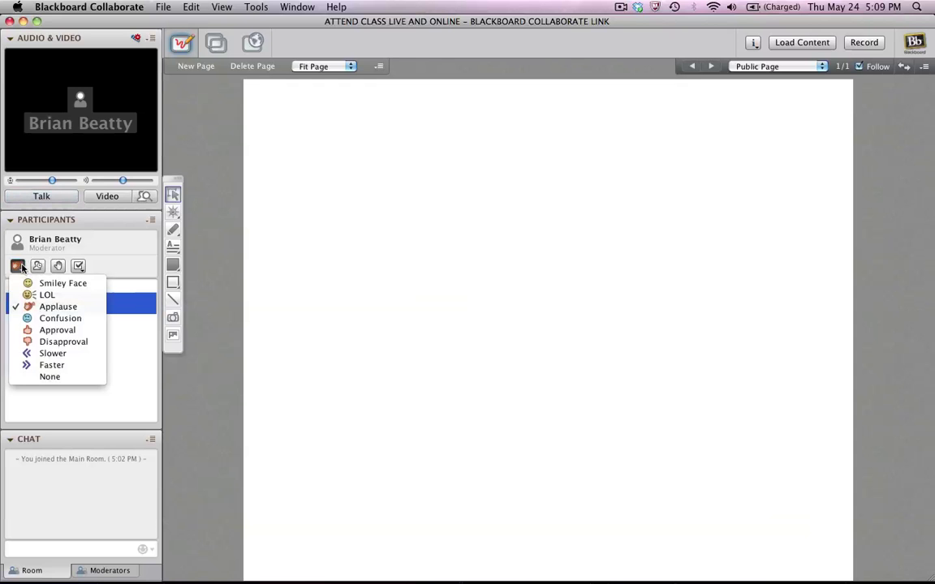
pyautogui.click(112, 397)
# Step: Set the status to Away and return from it, and raise and lower the hand
pyautogui.click(38, 266)
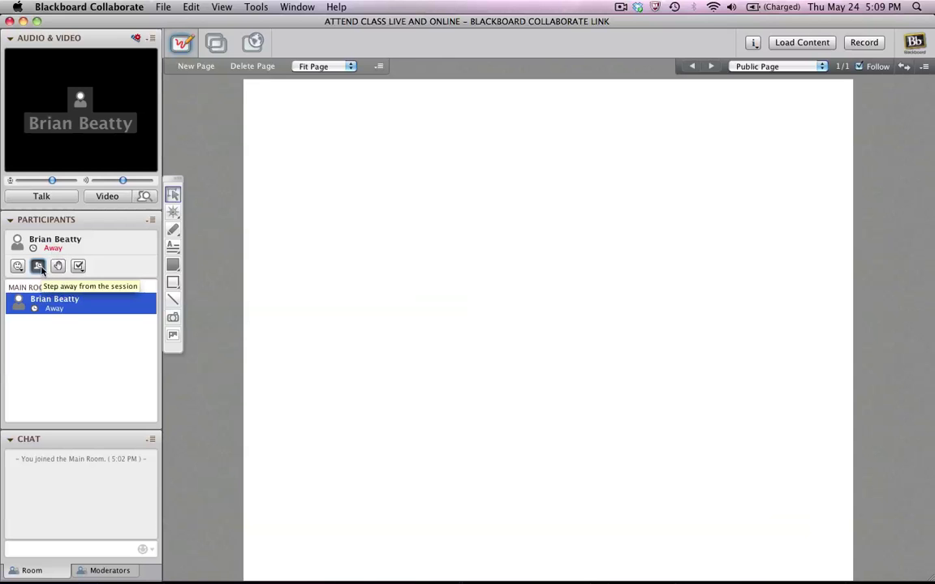
pyautogui.click(38, 267)
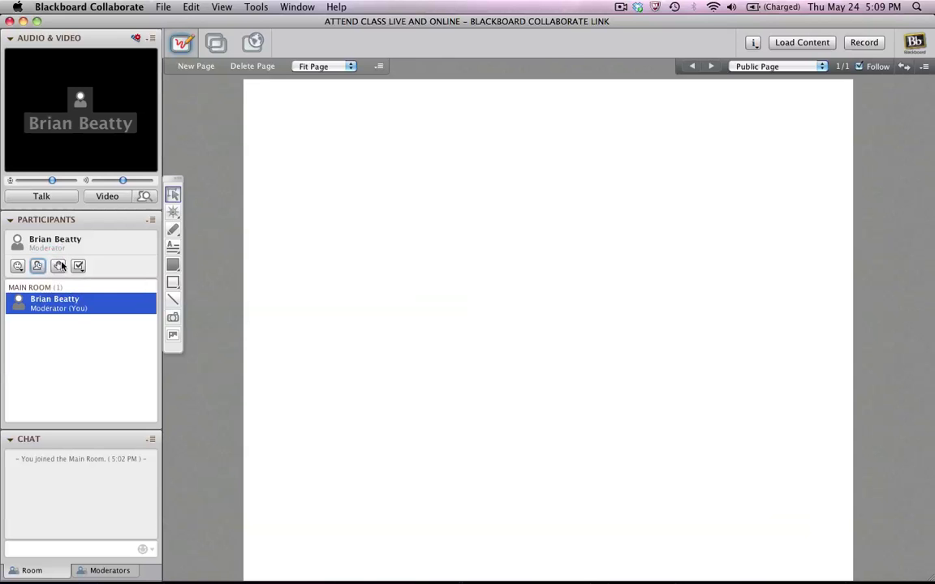
pyautogui.click(58, 266)
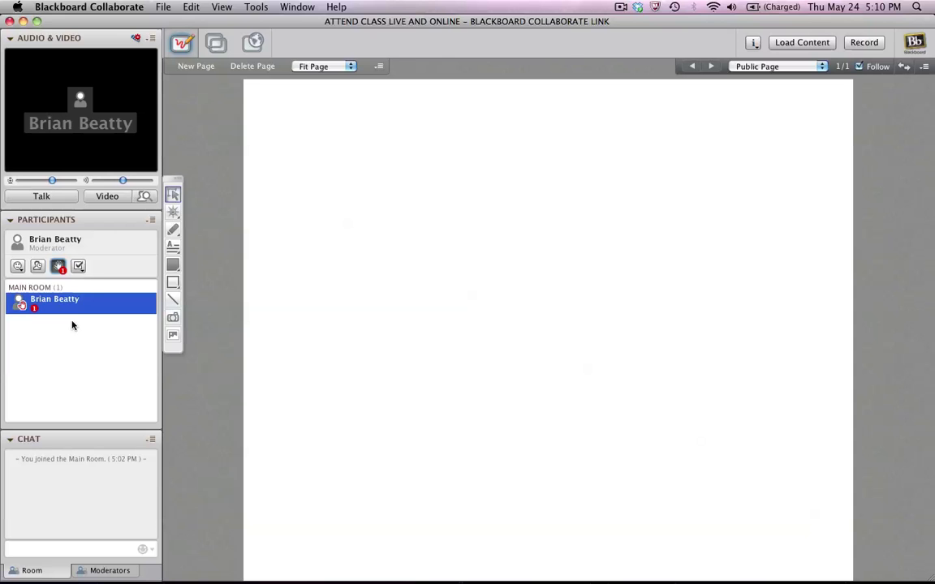
pyautogui.click(78, 267)
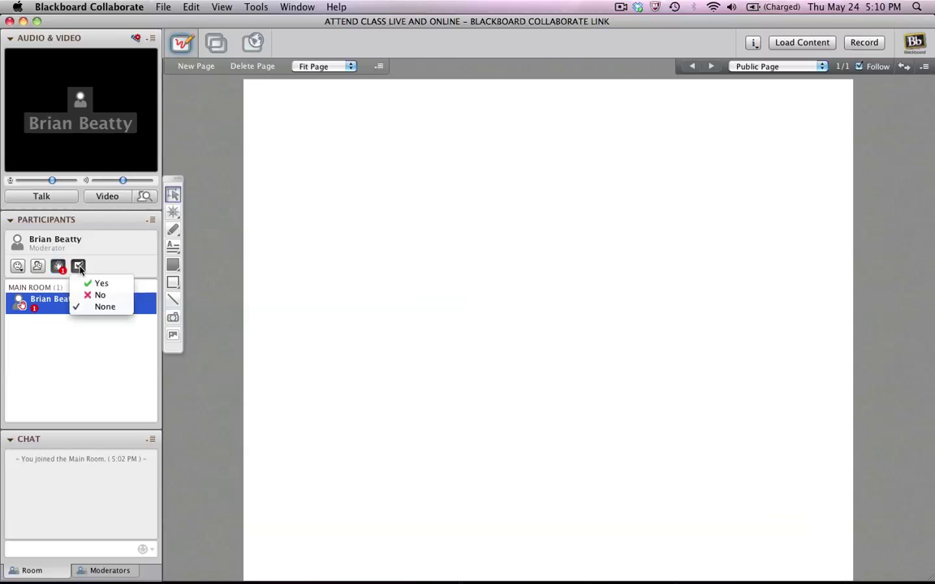
pyautogui.click(58, 266)
# Step: Give the poll response Yes, change it to No, and reset it to None
pyautogui.click(78, 267)
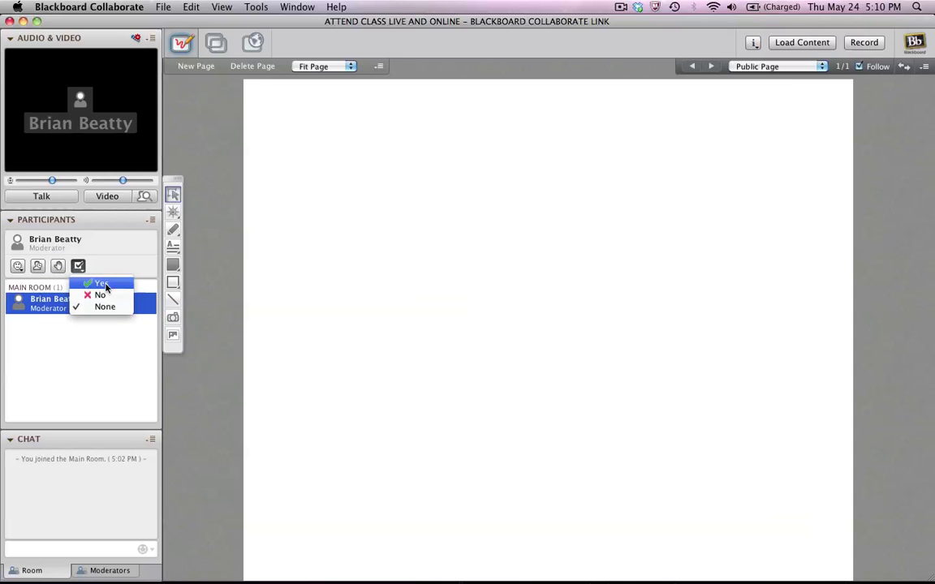
pyautogui.click(102, 284)
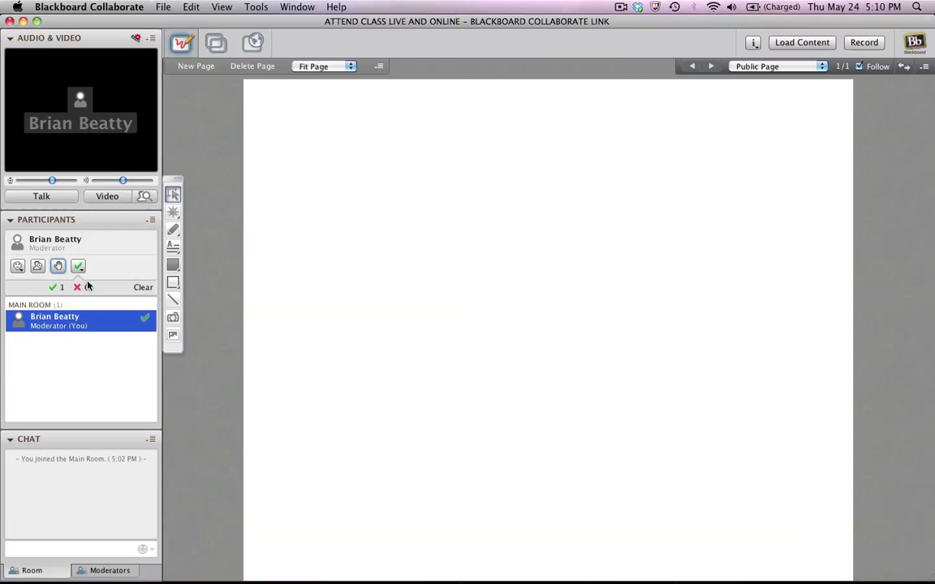
pyautogui.click(78, 267)
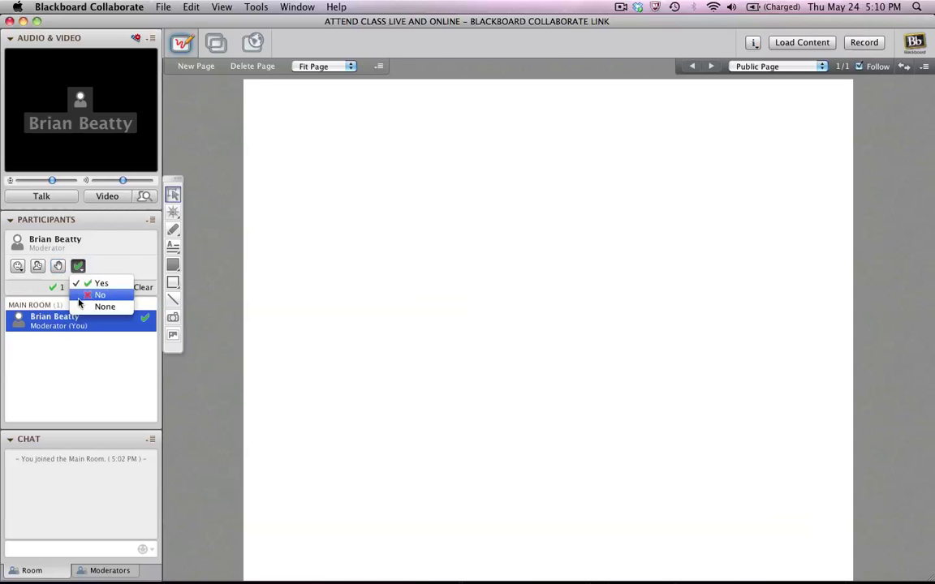
pyautogui.click(78, 296)
pyautogui.click(77, 268)
pyautogui.click(78, 268)
pyautogui.click(78, 268)
pyautogui.click(89, 306)
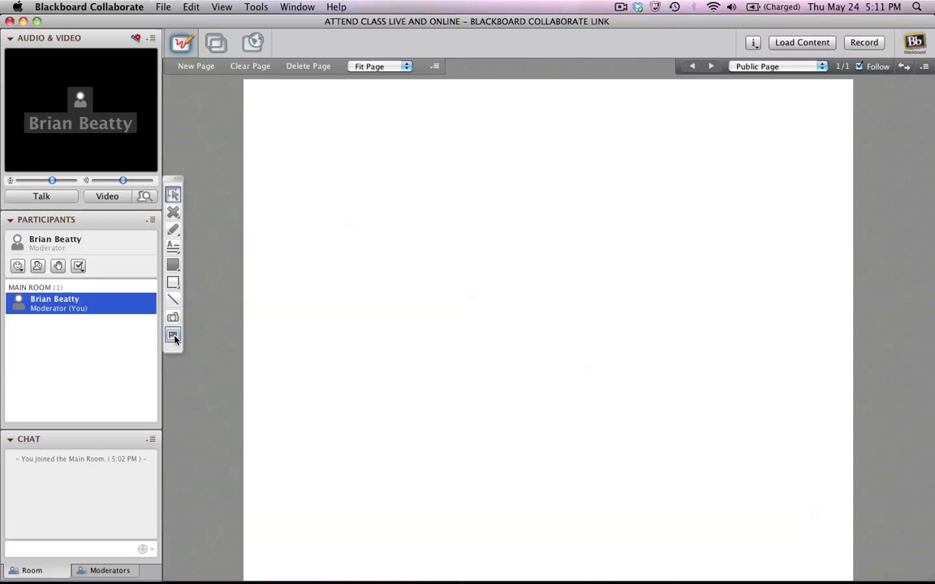
# Step: Draw a looping freehand scribble across the upper half of the whiteboard page with the Pencil in red
pyautogui.click(175, 234)
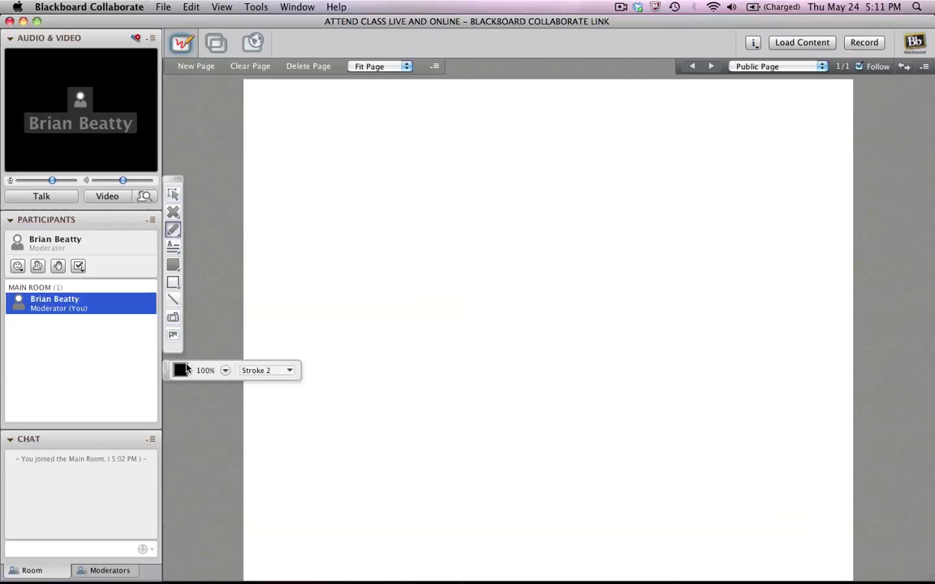
pyautogui.click(182, 370)
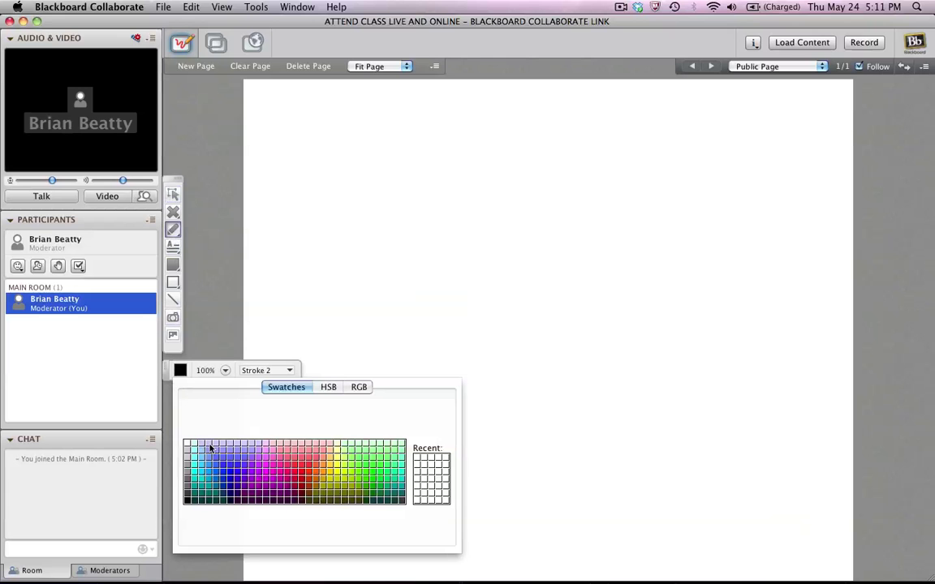
pyautogui.click(296, 476)
pyautogui.moveTo(362, 274)
pyautogui.mouseDown()
pyautogui.moveTo(362, 289)
pyautogui.moveTo(451, 172)
pyautogui.moveTo(478, 263)
pyautogui.moveTo(518, 265)
pyautogui.moveTo(546, 328)
pyautogui.moveTo(418, 264)
pyautogui.moveTo(357, 280)
pyautogui.moveTo(371, 271)
pyautogui.moveTo(383, 288)
pyautogui.mouseUp()
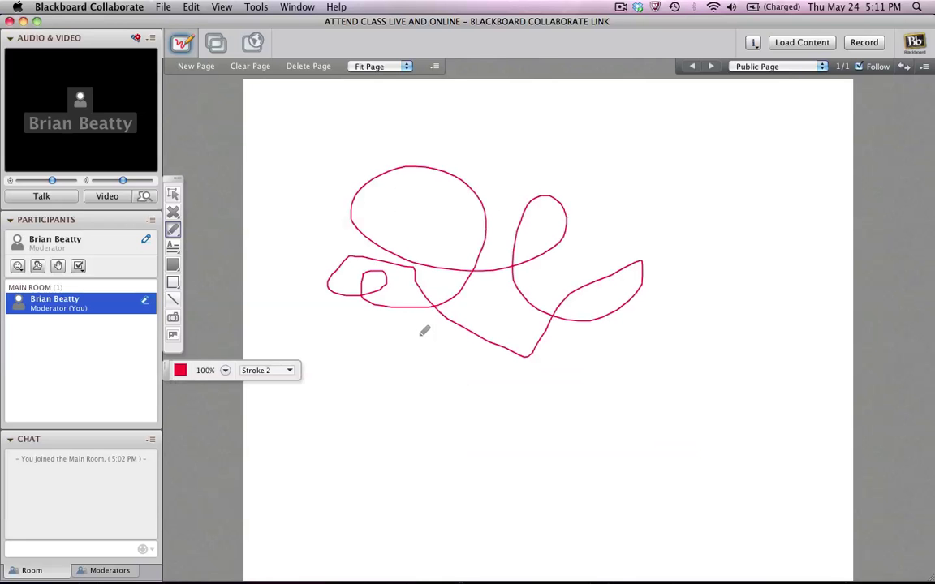
# Step: Delete the red freehand scribble from the whiteboard page
pyautogui.click(172, 196)
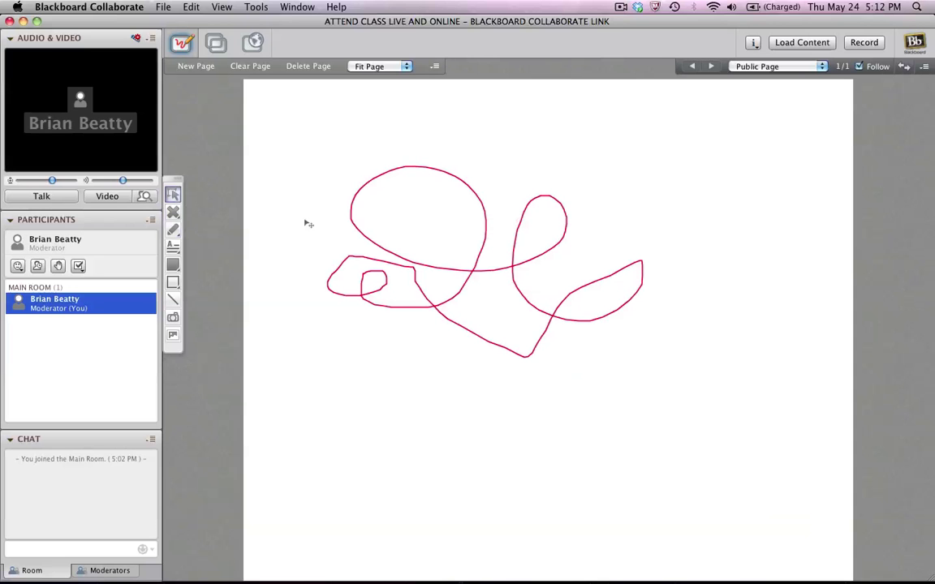
pyautogui.click(372, 245)
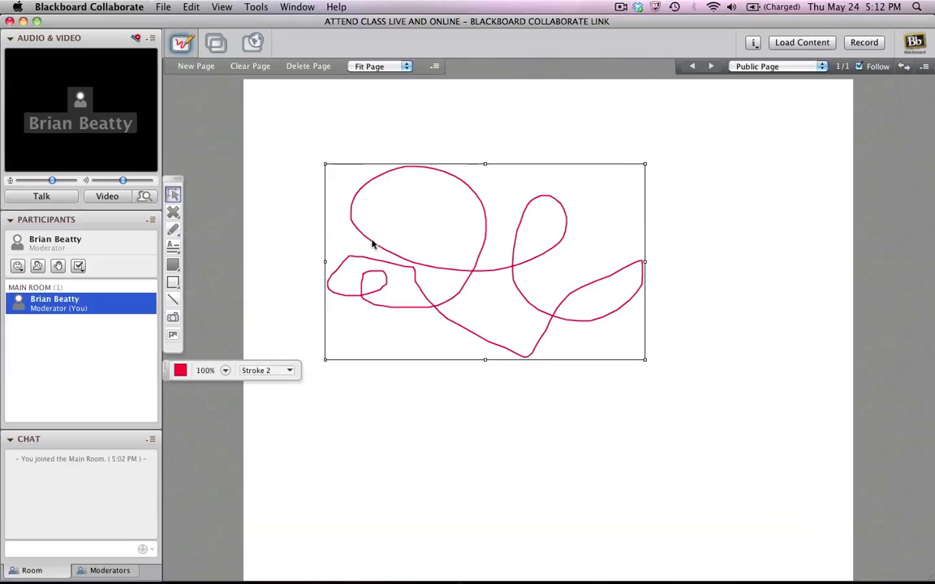
pyautogui.press('Delete')
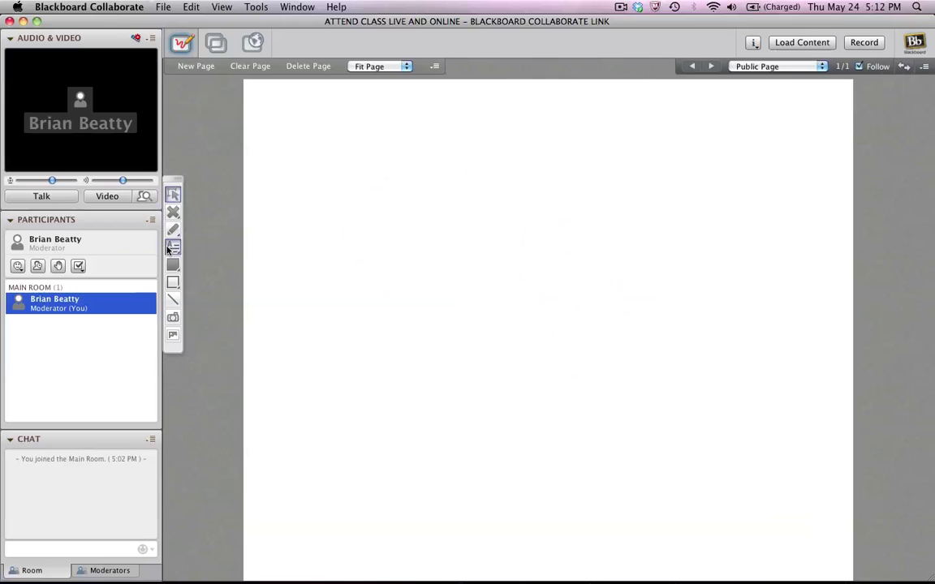
# Step: Add a text box in the upper part of the whiteboard page containing "Brainstorm"
pyautogui.click(173, 248)
pyautogui.moveTo(264, 191); pyautogui.dragTo(442, 286)
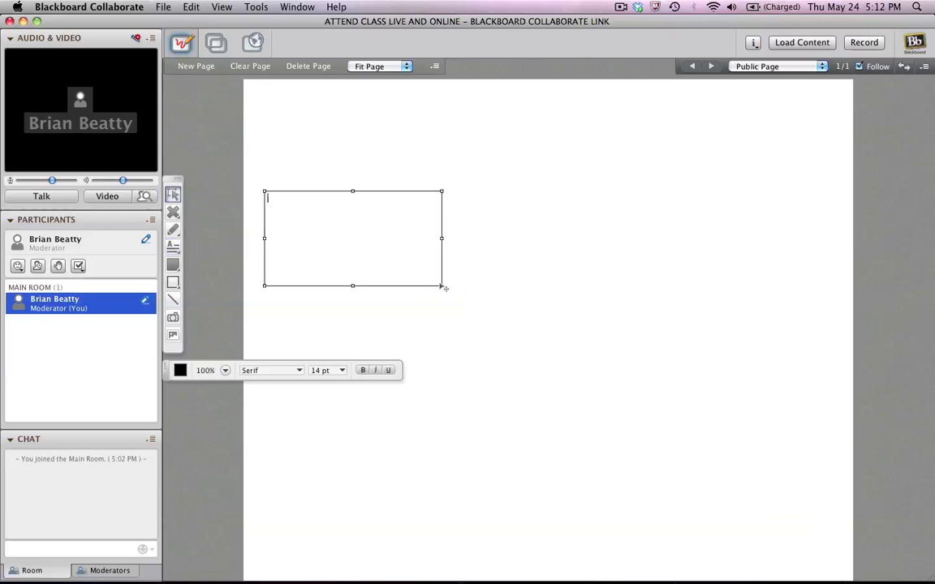
pyautogui.write('Brainstorm')
# Step: Set the font size of the whole word "Brainstorm" to 48 pt
pyautogui.click(400, 196)
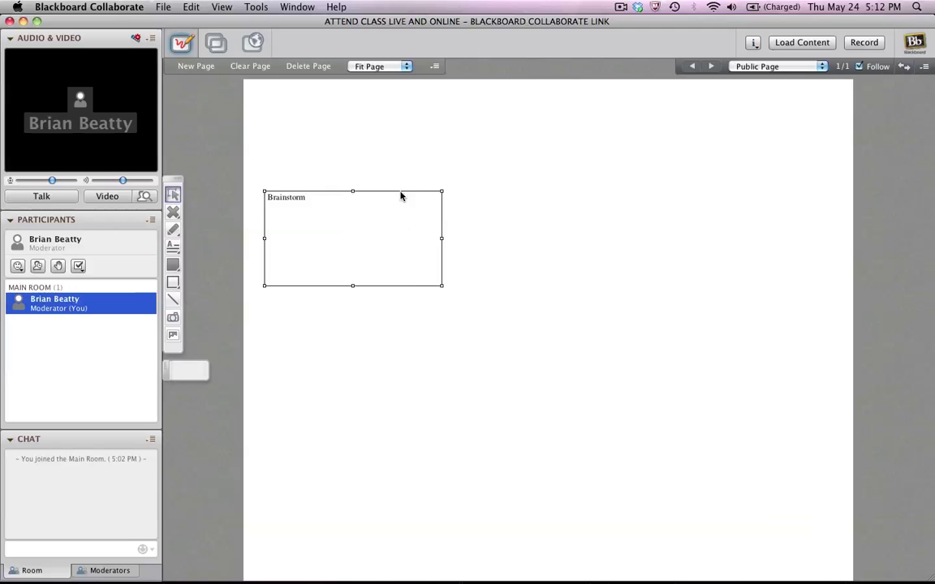
pyautogui.click(308, 198)
pyautogui.moveTo(308, 198); pyautogui.dragTo(267, 199)
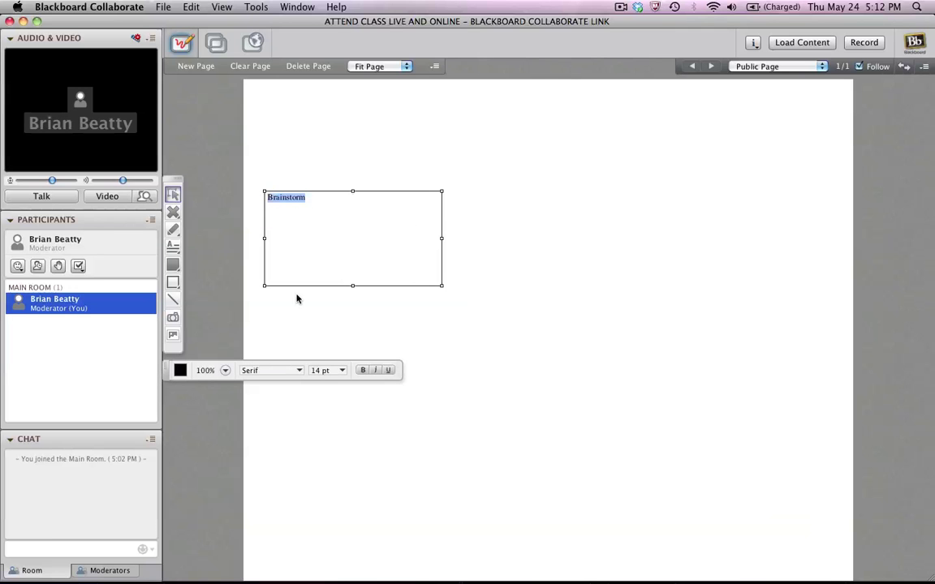
pyautogui.click(343, 370)
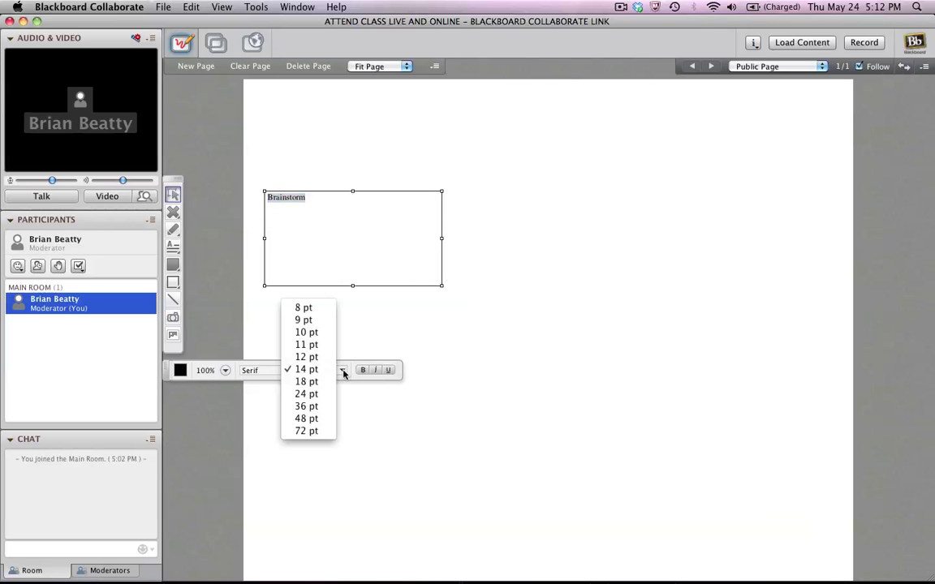
pyautogui.click(294, 419)
pyautogui.click(386, 327)
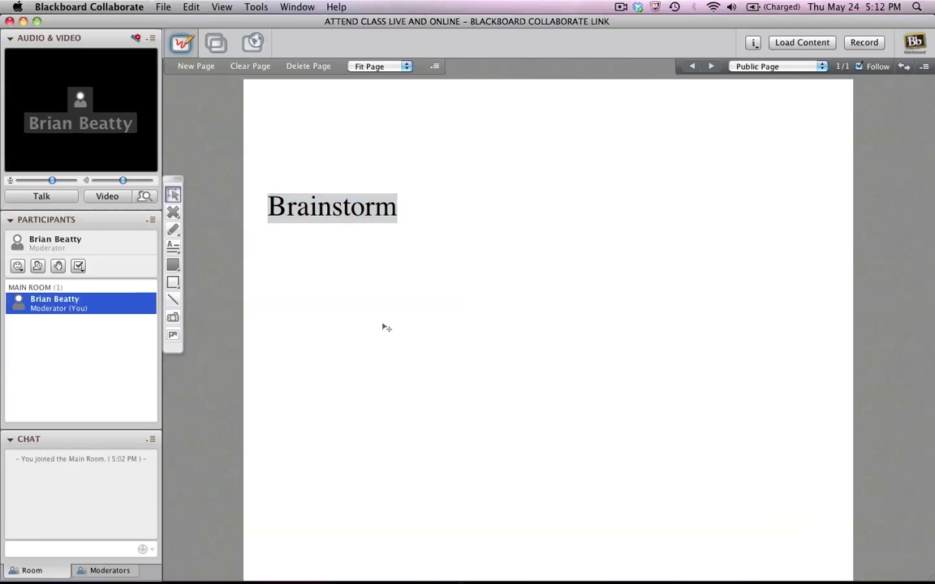
pyautogui.click(17, 266)
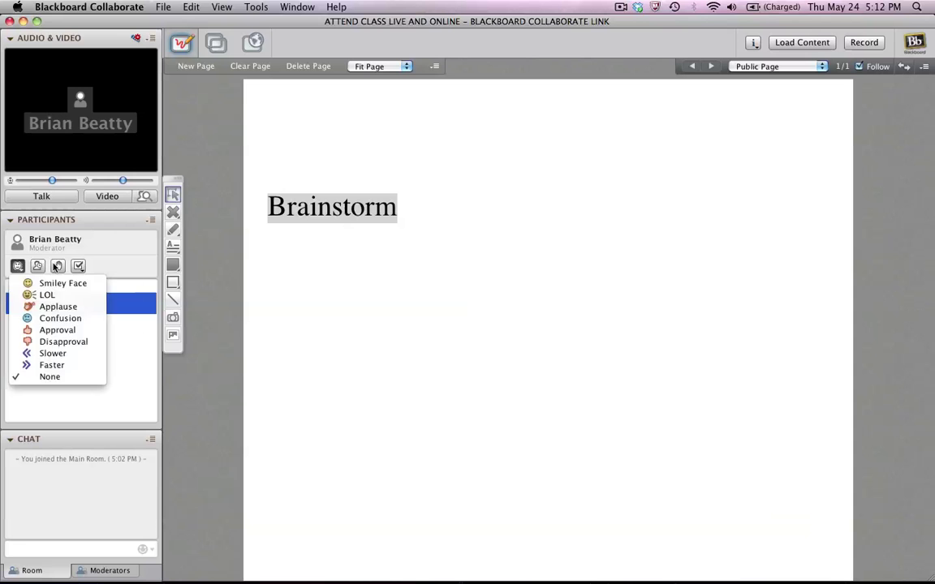
pyautogui.click(78, 266)
pyautogui.click(81, 266)
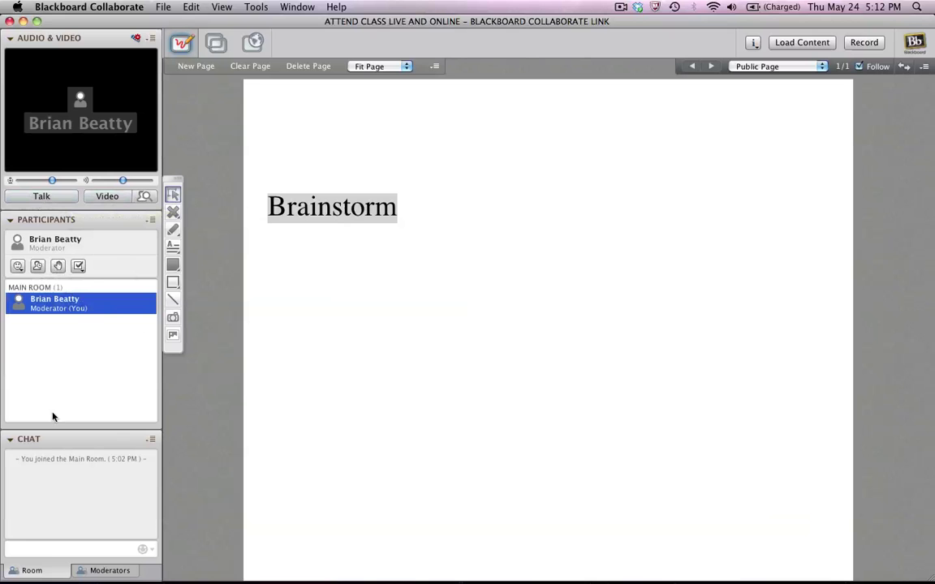
# Step: Send the chat messages "Run to daylight" and "Response" to the room
pyautogui.click(53, 550)
pyautogui.write('Run to daylight')
pyautogui.press('Return')
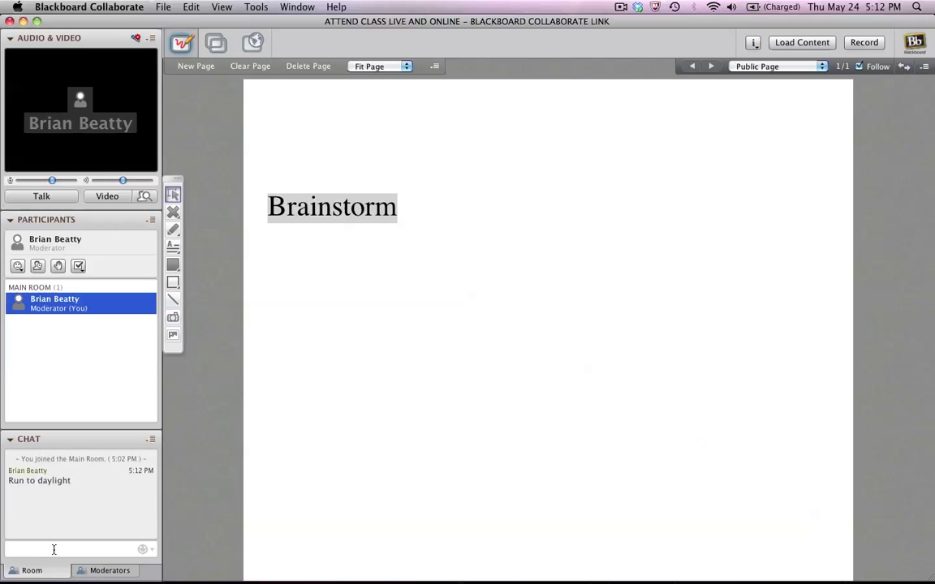
pyautogui.write('Response')
pyautogui.press('Return')
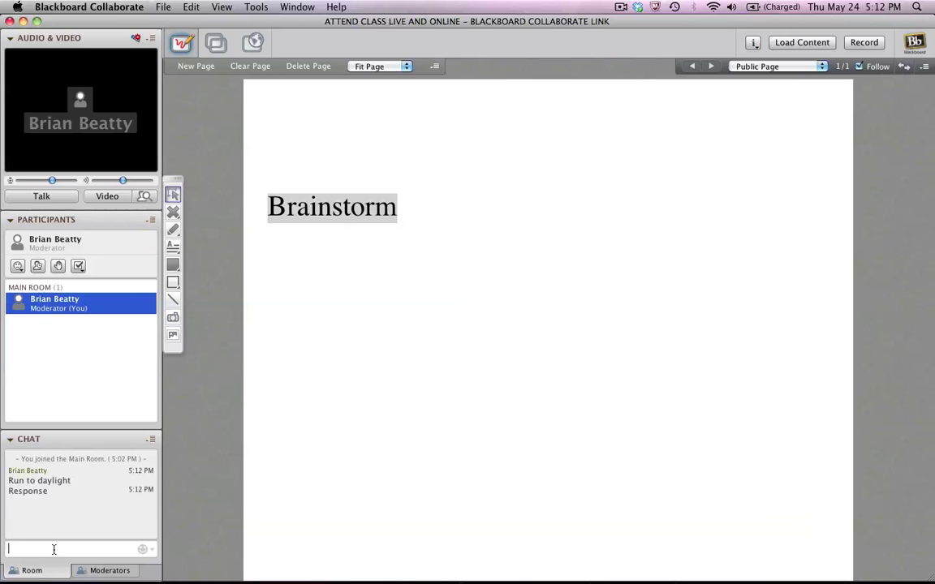